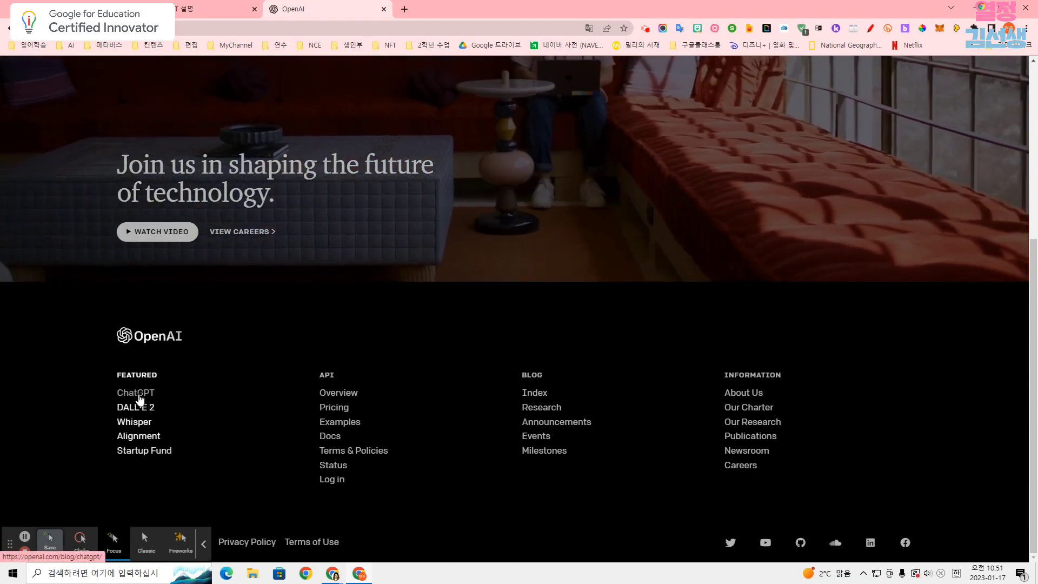
Open ChatGPT from the OpenAI site and send the prompt "개구리와 기린이 주인공인 우정을 주제로 한 다섯줄의 짧은 소설을 써줘"
left_click(140, 398)
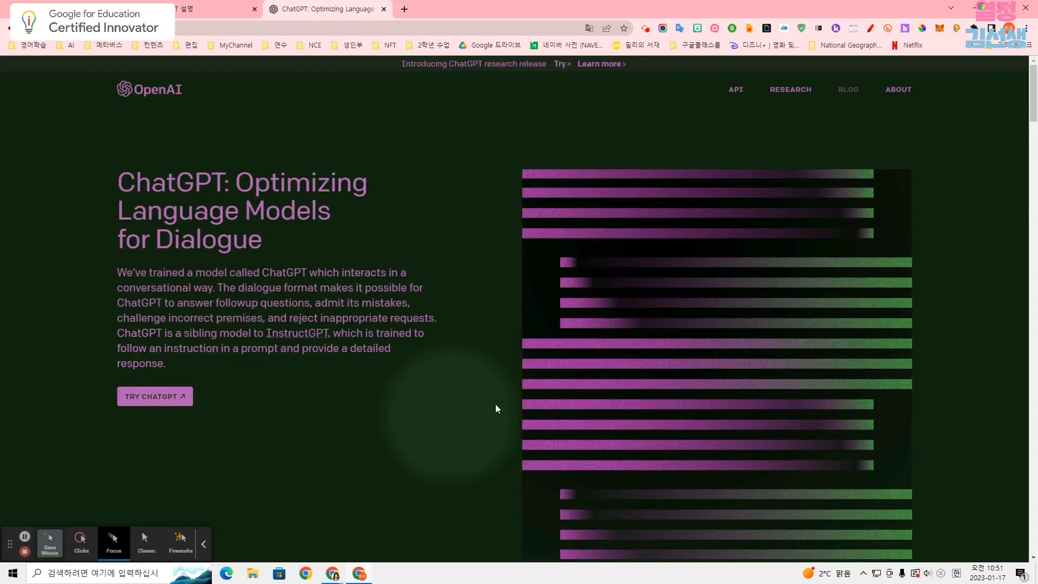
left_click(162, 400)
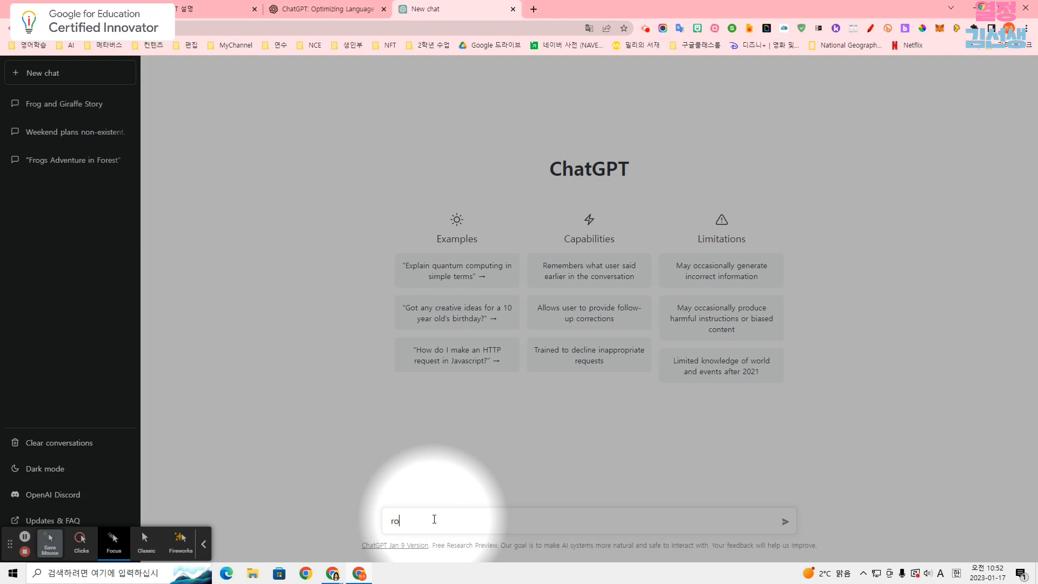
type("구리왜")
type(" 기린이")
type(" 주인공이")
type(" 우정이")
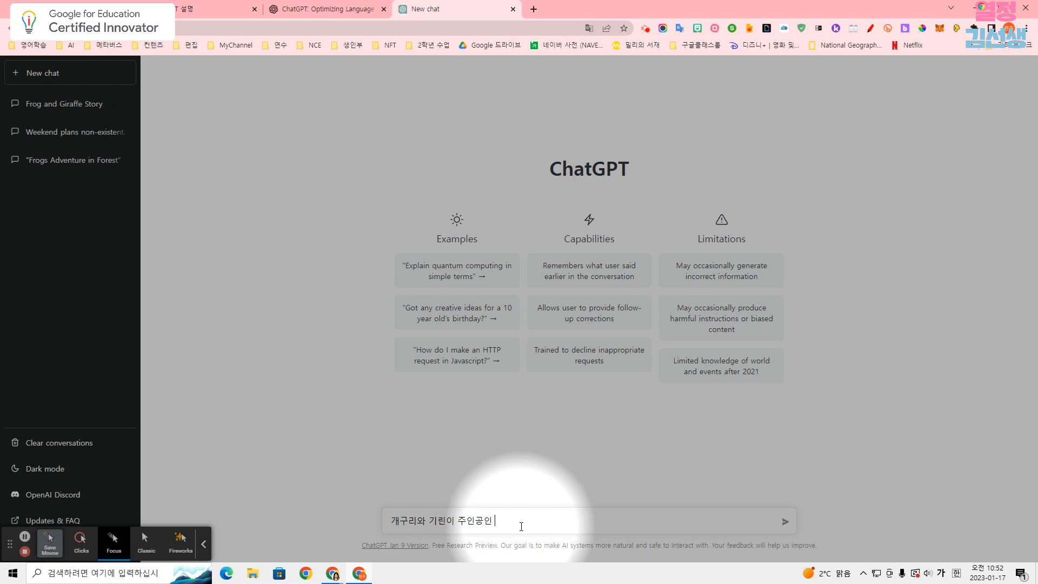
type("정을 주제래")
type("한 다섯줄의 짧은")
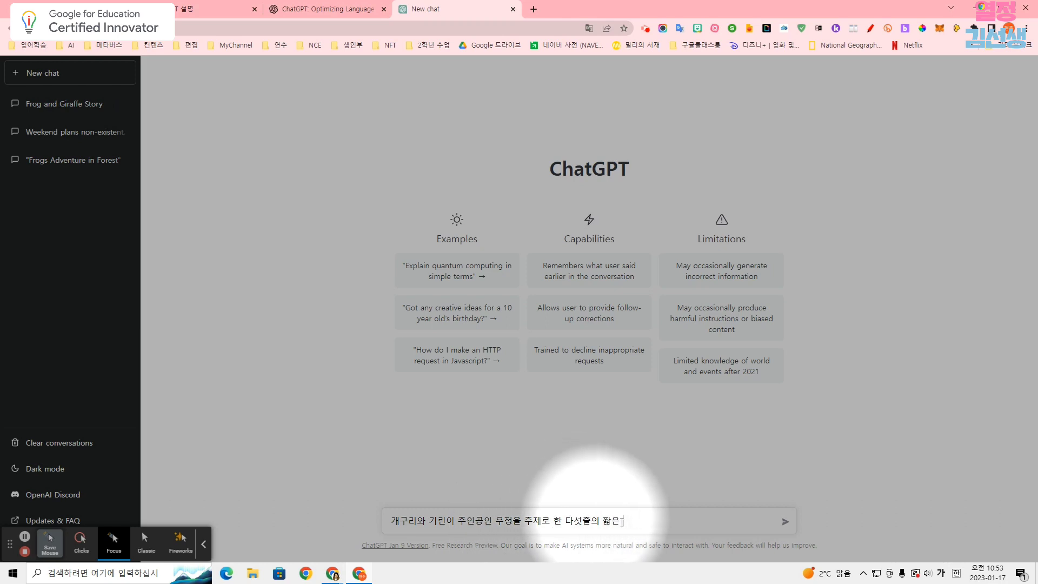
type(" 소설을 써줘")
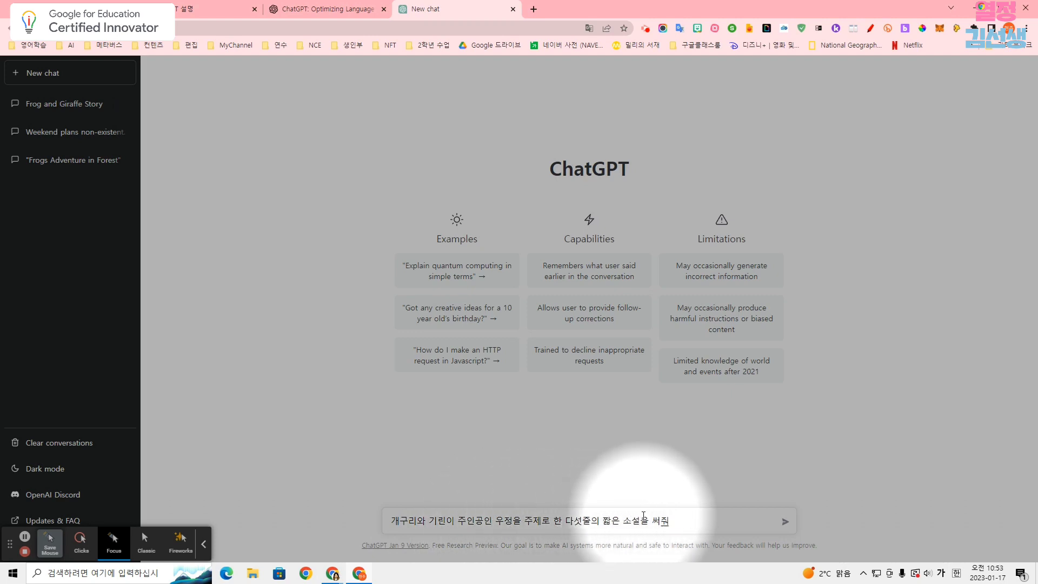
left_click(785, 522)
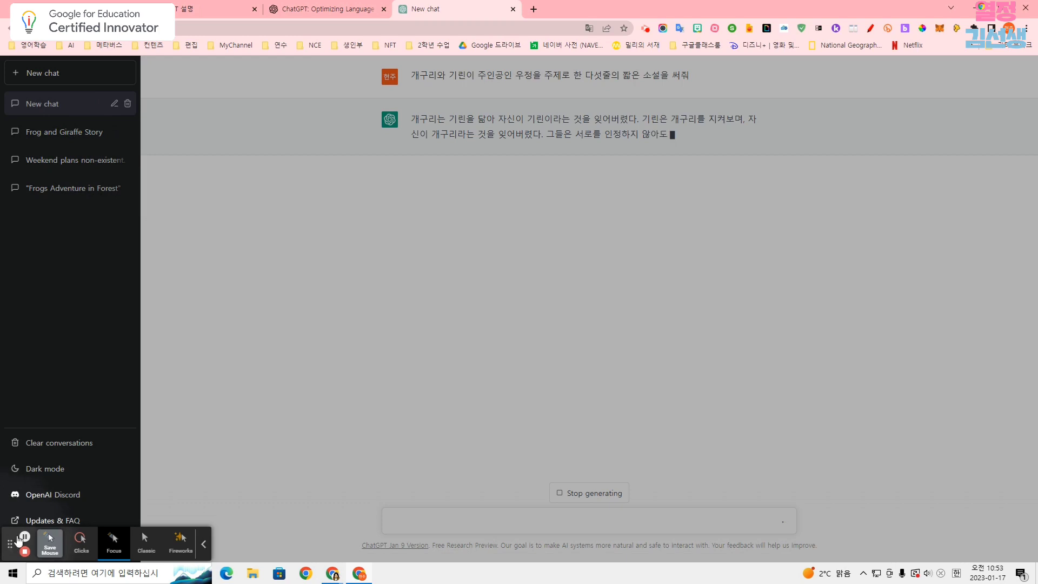
Switch the ChatGPT interface to dark mode and back to light mode
left_click_drag(11, 543, 153, 543)
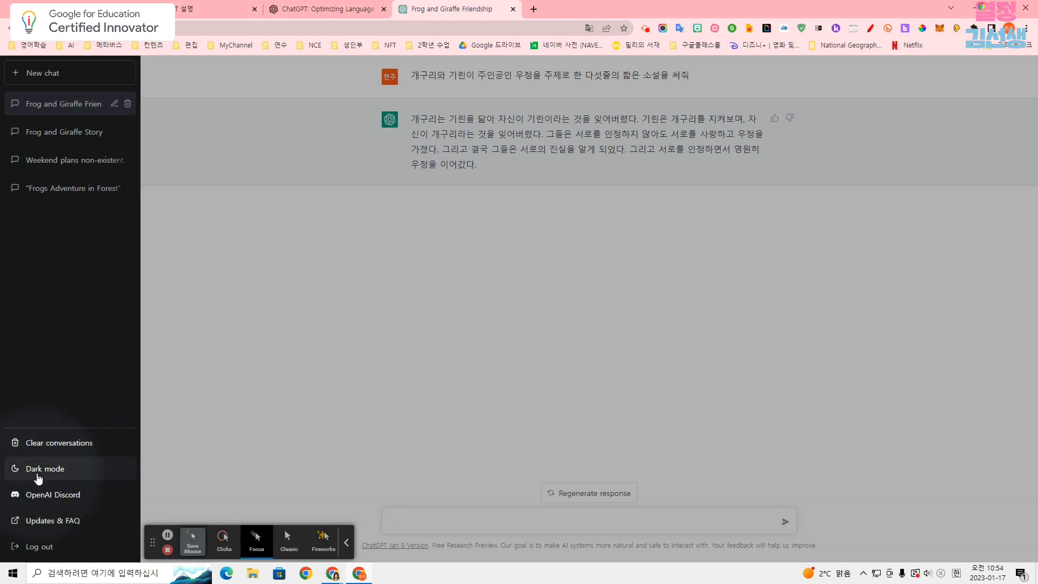
left_click(38, 476)
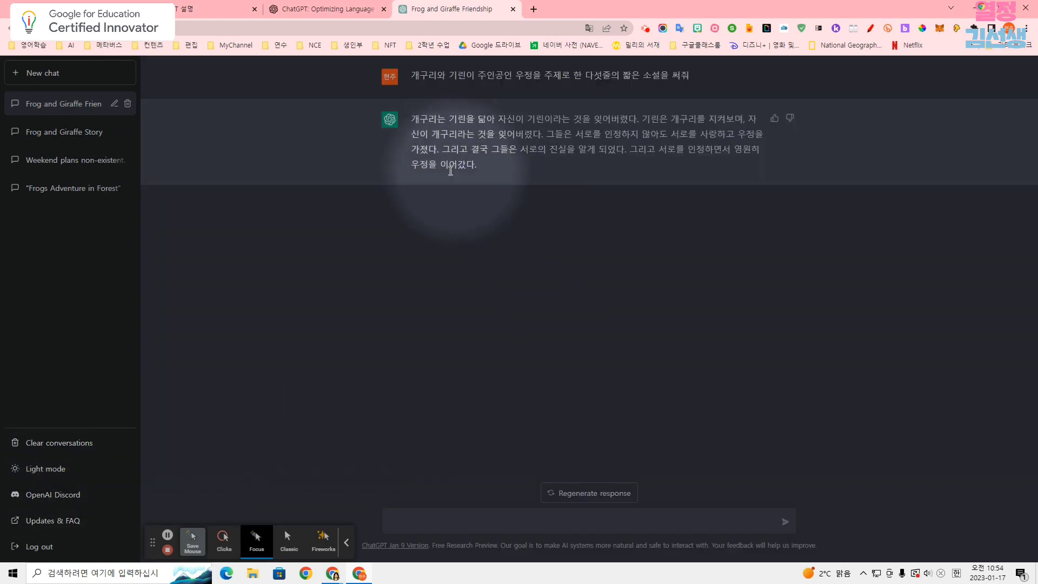
left_click(48, 472)
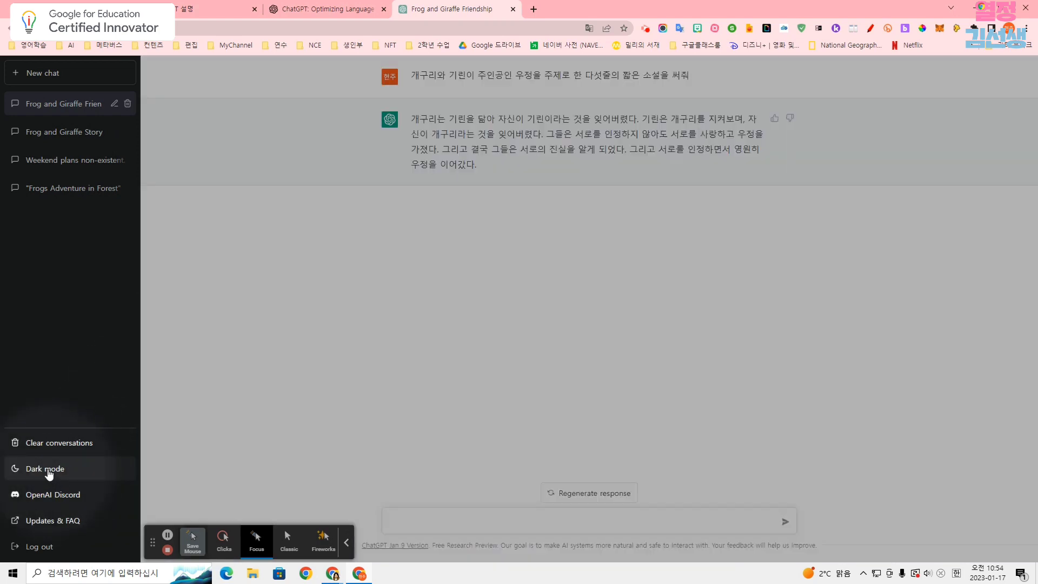
left_click_drag(154, 542, 37, 535)
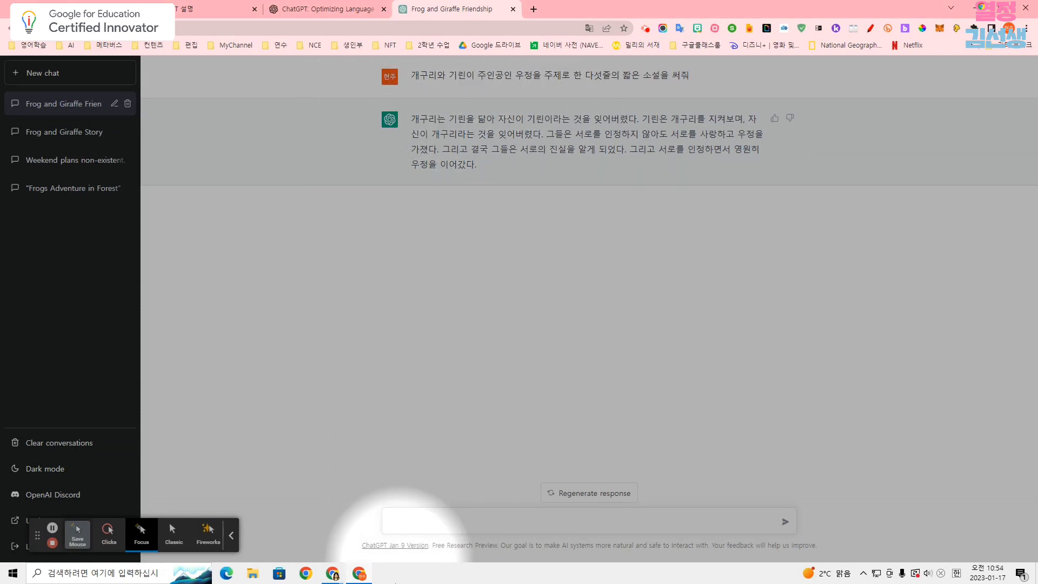
Send the follow-up request "여기에서 주인공을 개구리 대신에 두꺼비로 해줘" in the same chat
type("여기에서 주인공을 ")
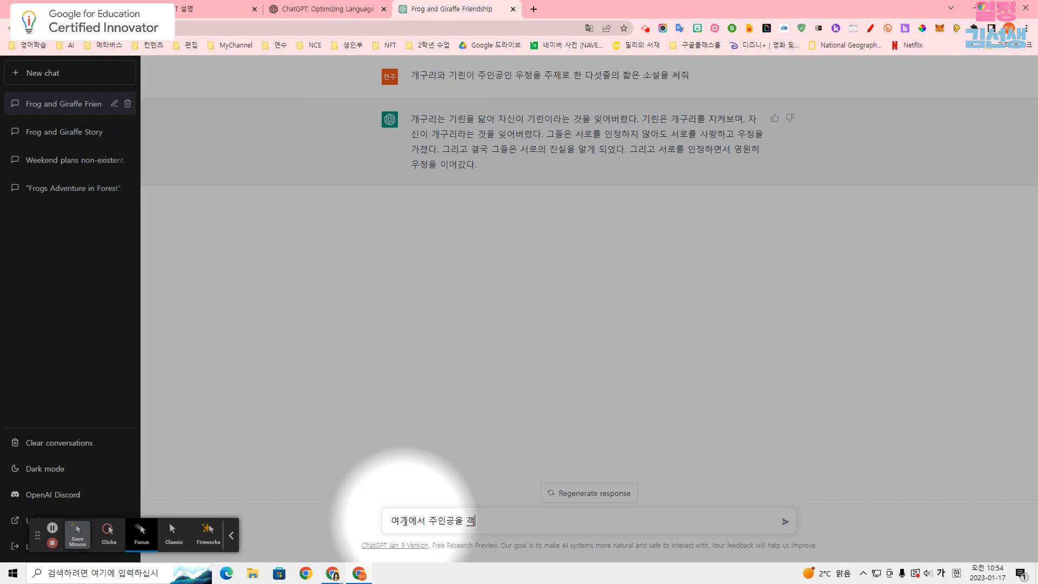
type("개구리 대신에")
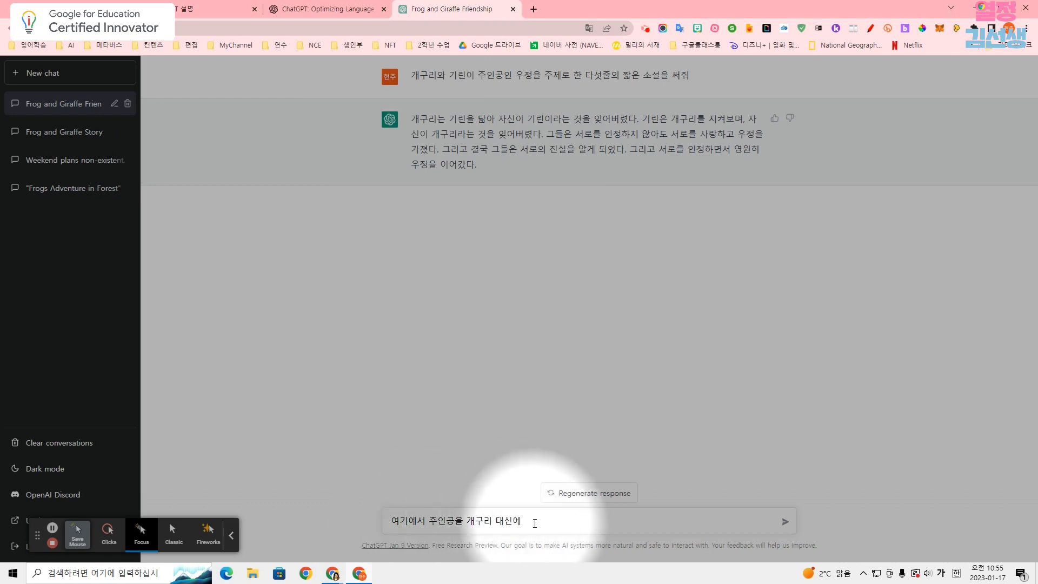
type(" 두꺼비로 해줘")
left_click(787, 522)
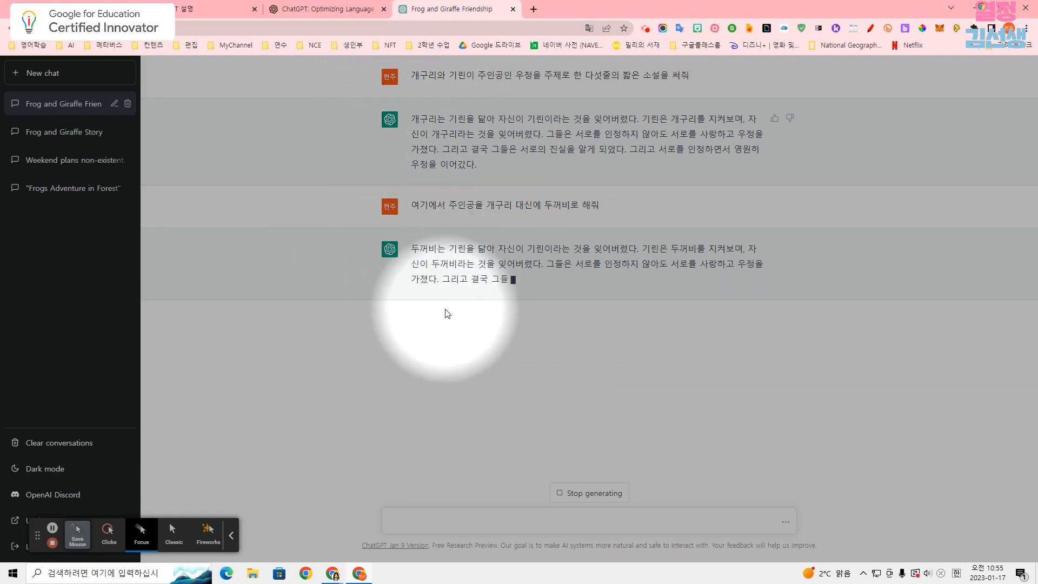
left_click(605, 493)
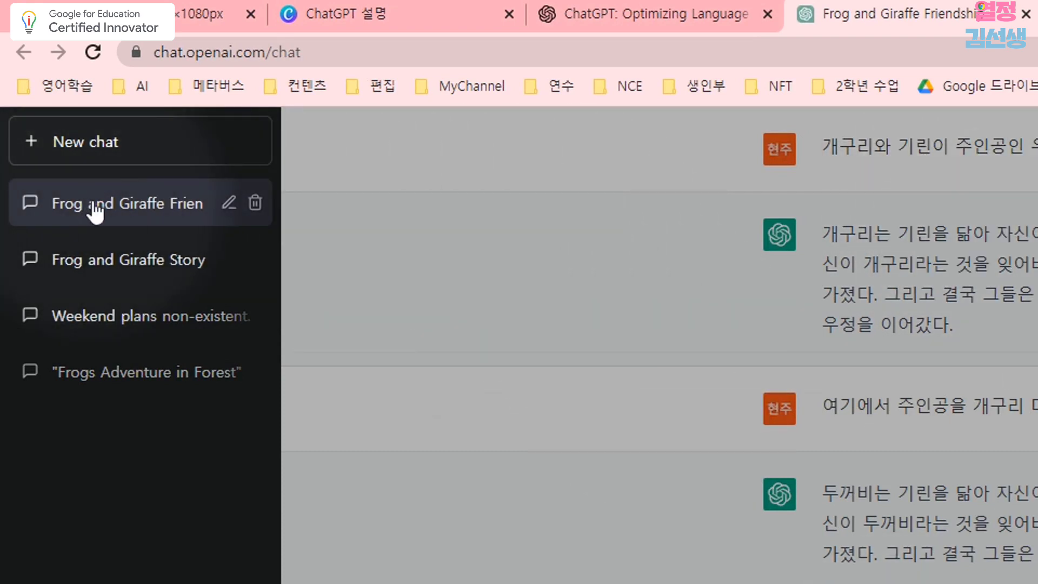
Rename the current chat in the conversation history as "개구리와 기린의 우정"
left_click(228, 204)
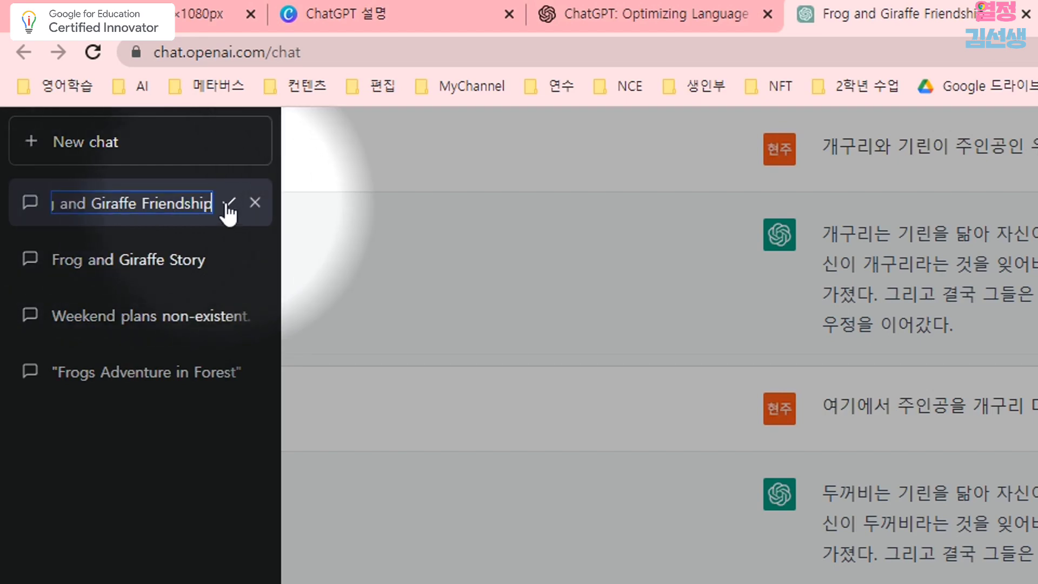
key("BackSpace")
key("BackSpace")
key("BackSpace")
key("BackSpace")
key("BackSpace")
key("BackSpace")
key("BackSpace")
key("BackSpace")
key("BackSpace")
key("BackSpace")
key("BackSpace")
key("BackSpace")
key("BackSpace")
key("BackSpace")
key("BackSpace")
key("BackSpace")
key("BackSpace")
key("BackSpace")
key("BackSpace")
key("BackSpace")
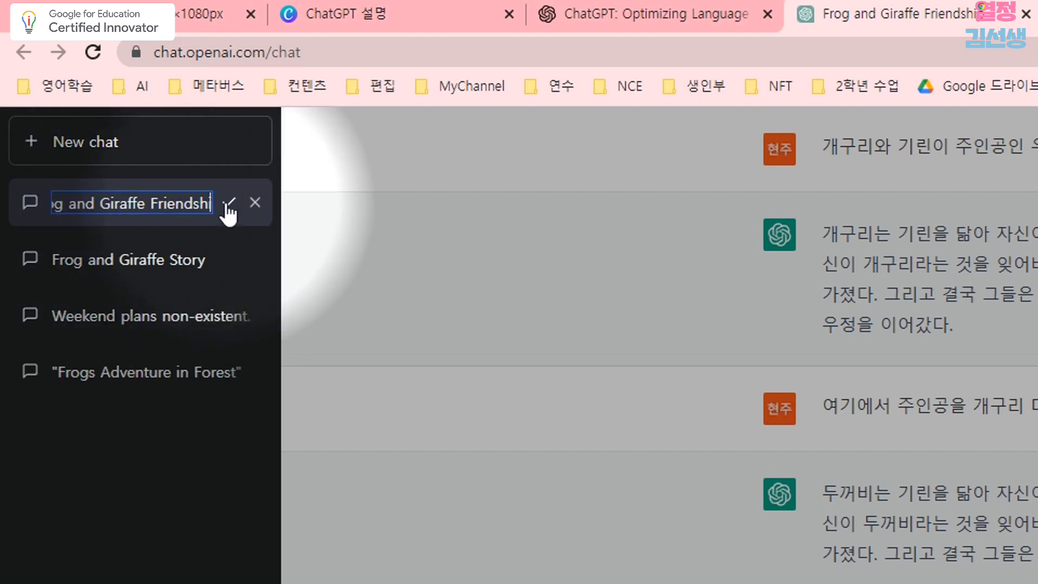
type("rornfl")
key("BackSpace")
key("BackSpace")
key("BackSpace")
key("BackSpace")
key("BackSpace")
key("BackSpace")
key("Hangul")
type("개구리와 기린의 우정")
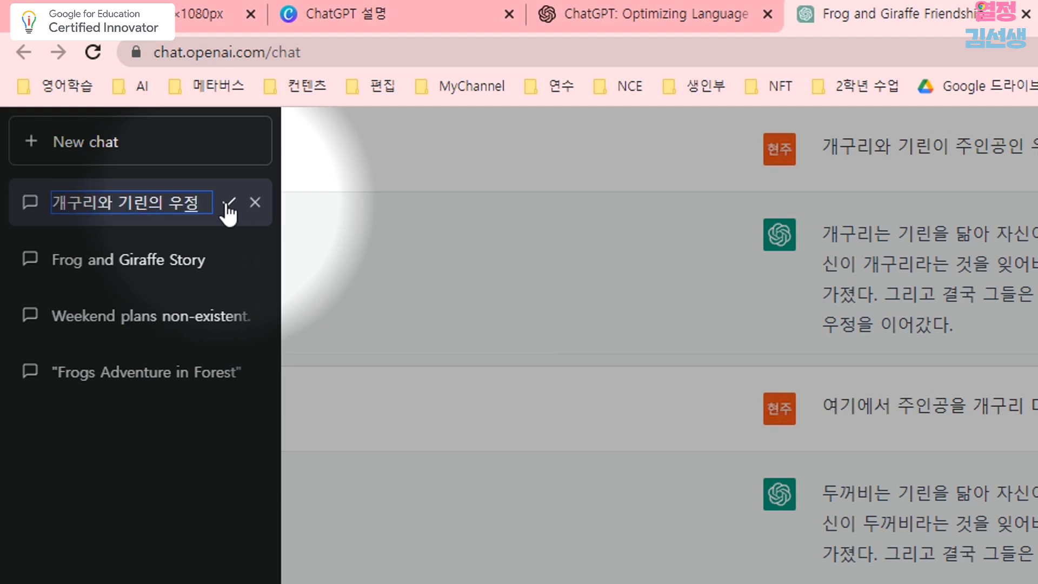
left_click(227, 206)
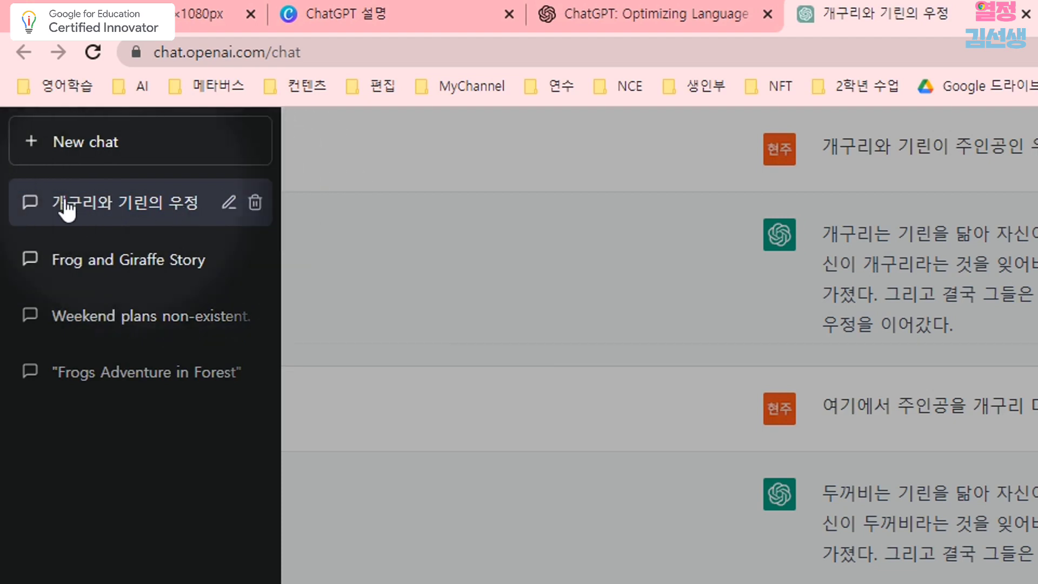
Delete the chat "개구리와 기린의 우정" from the conversation history
left_click(256, 204)
left_click(227, 205)
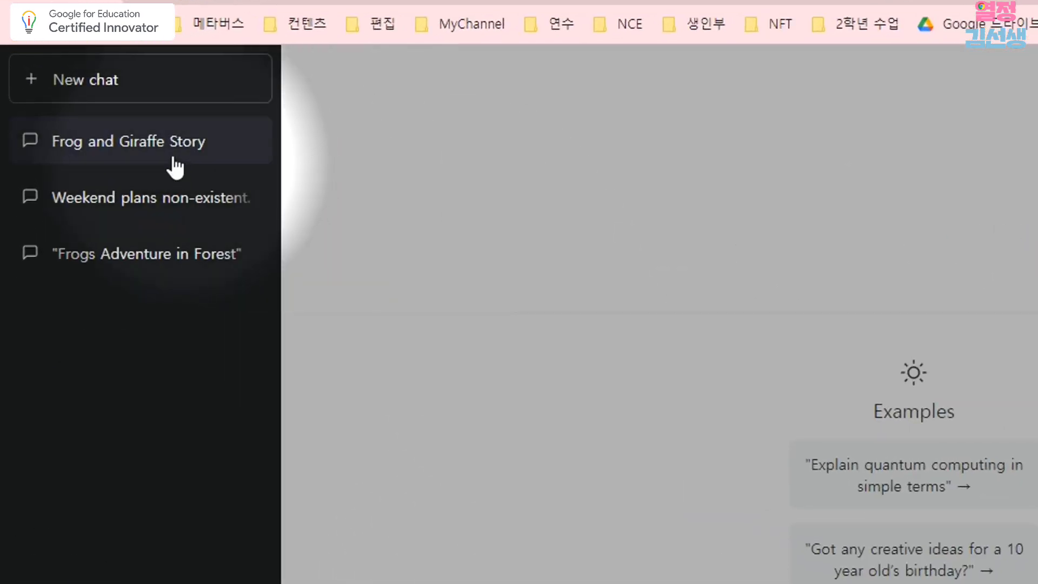
View the saved conversations about weekend plans, the frog's forest adventure, and the frog and giraffe story
left_click(167, 151)
left_click(139, 216)
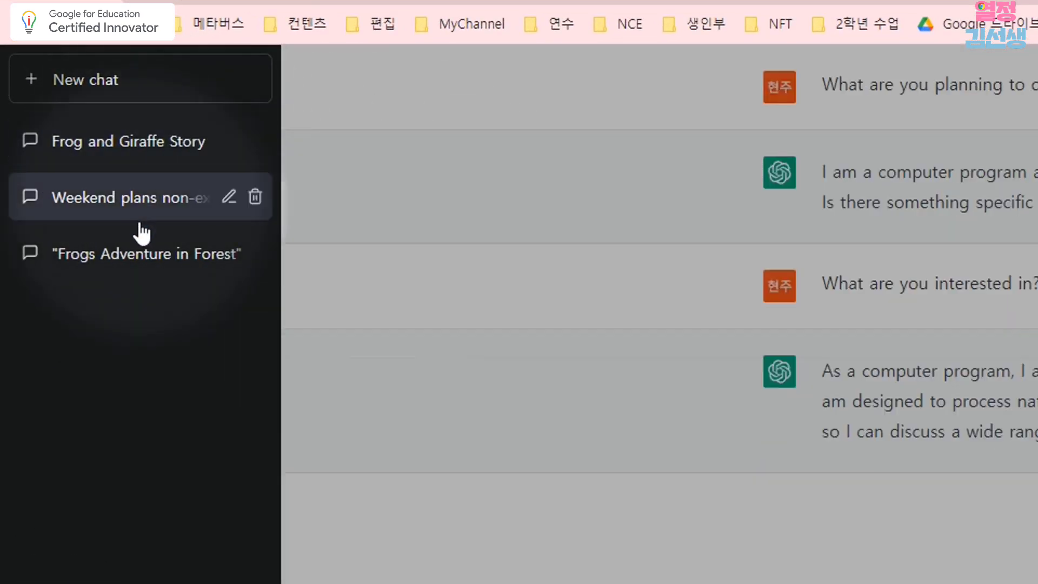
left_click(140, 255)
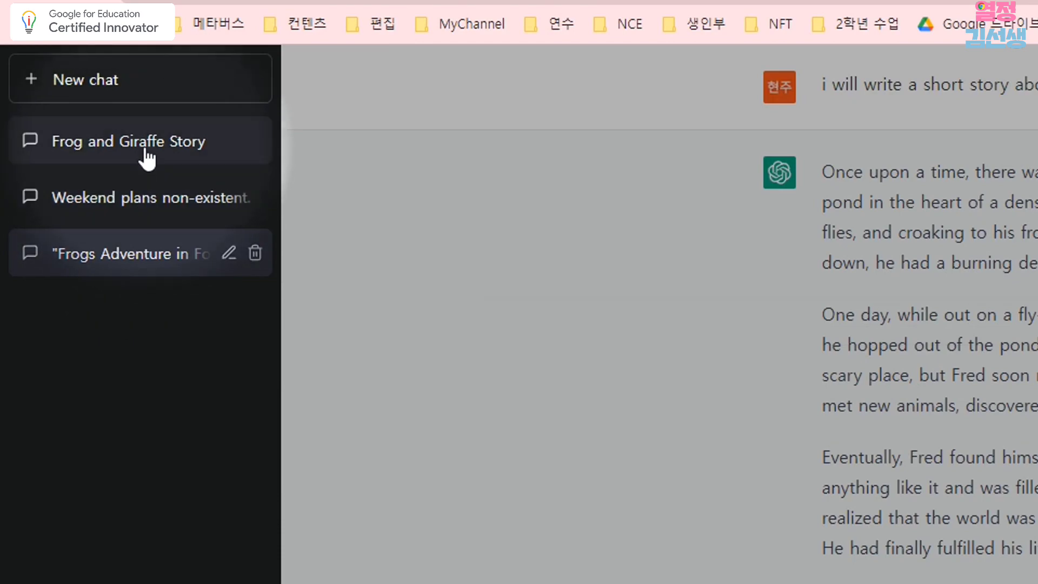
left_click(197, 142)
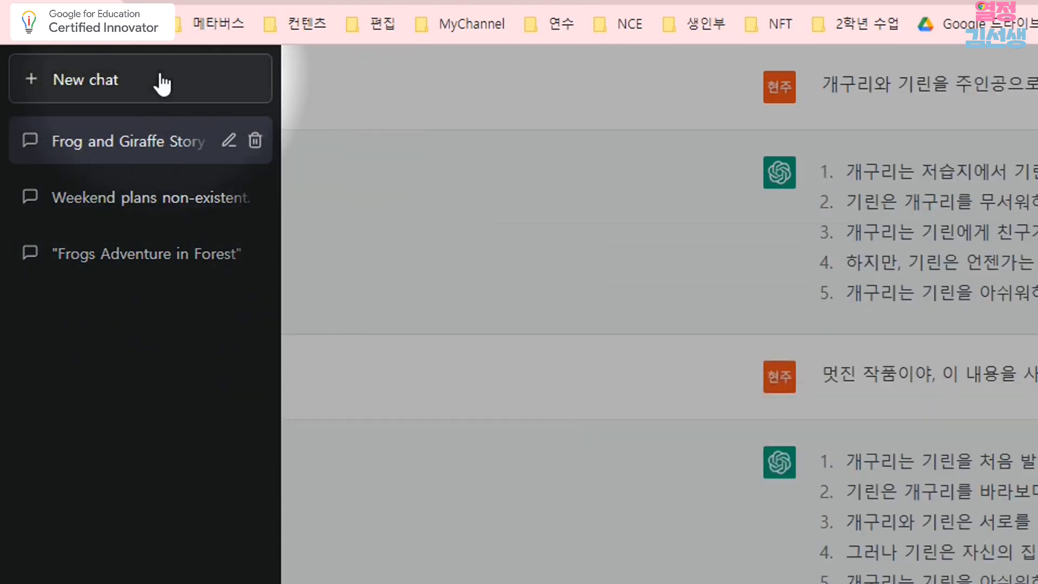
Start a new chat and send the prompt "Write a short story about the Sun, the Moon and stars in 7 sentences."
left_click(89, 83)
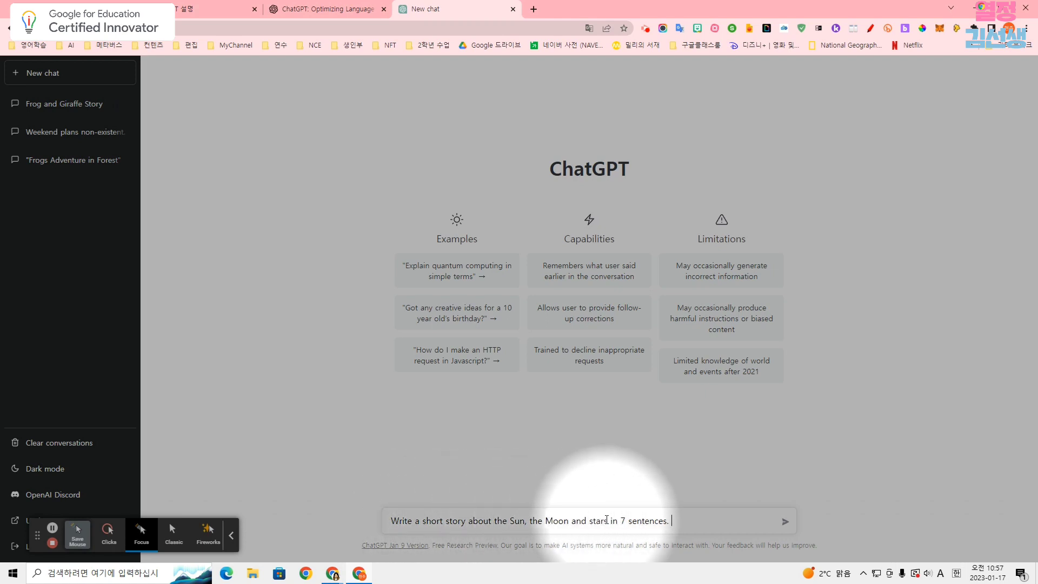
left_click(787, 524)
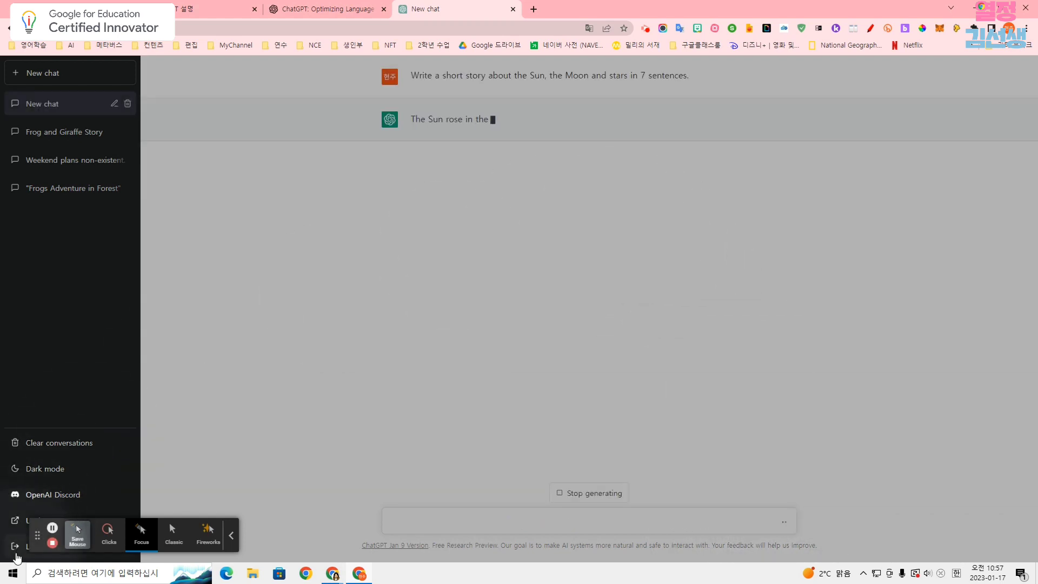
left_click(108, 530)
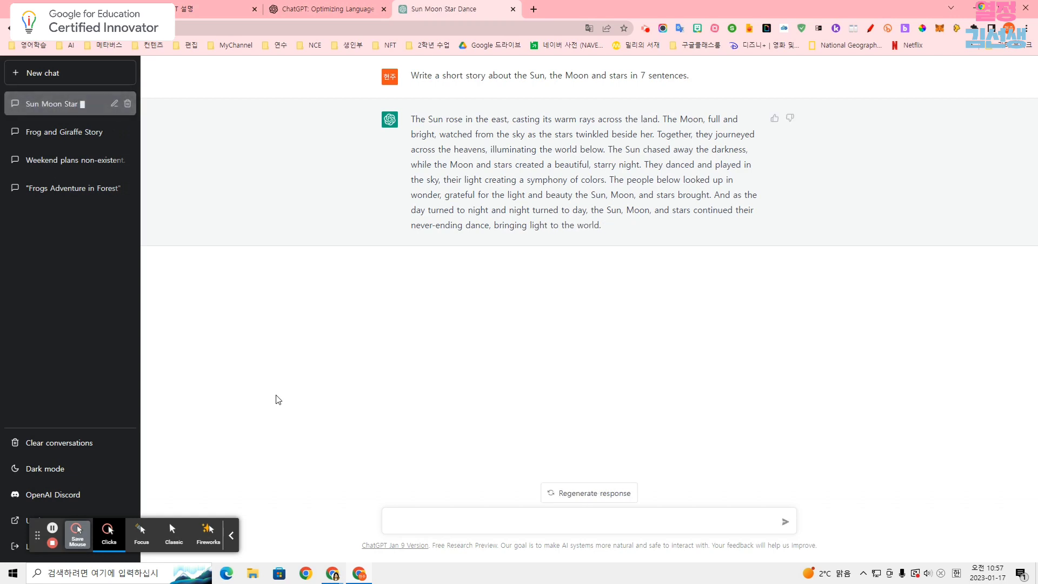
Translate the page with the Sun, Moon and stars story into Korean using the browser's translation
left_click(141, 532)
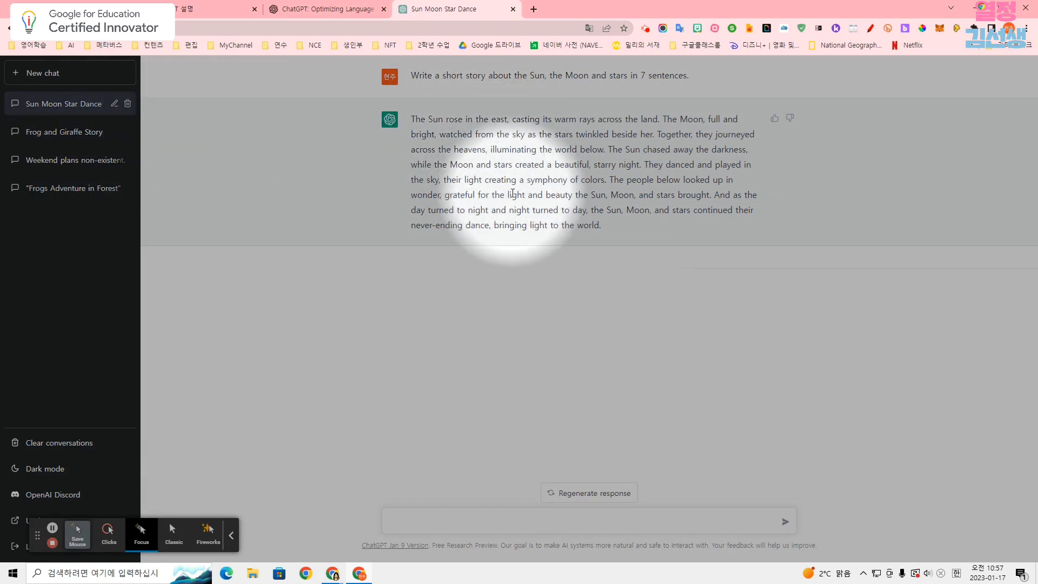
right_click(532, 170)
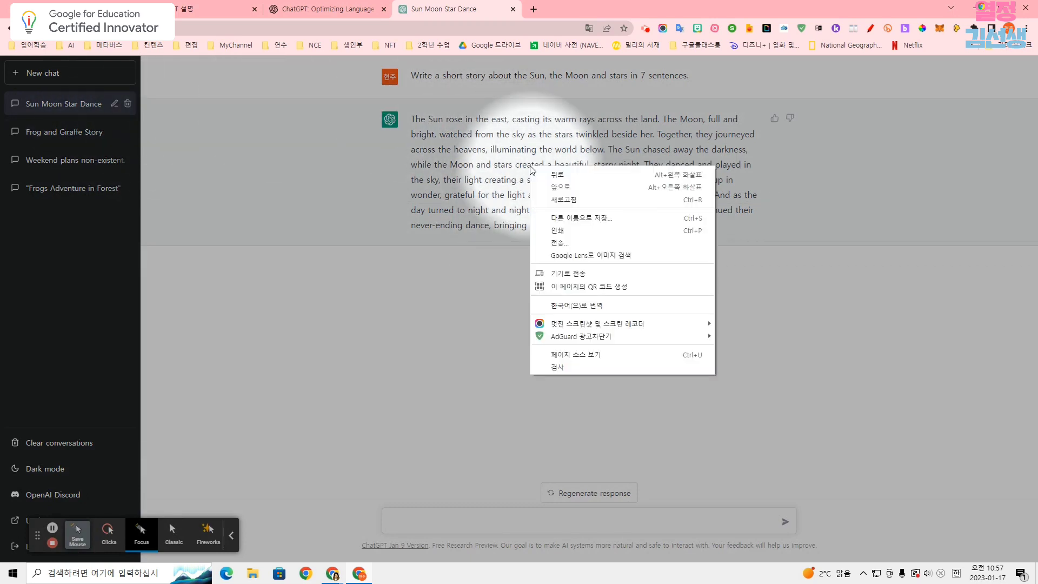
left_click(577, 305)
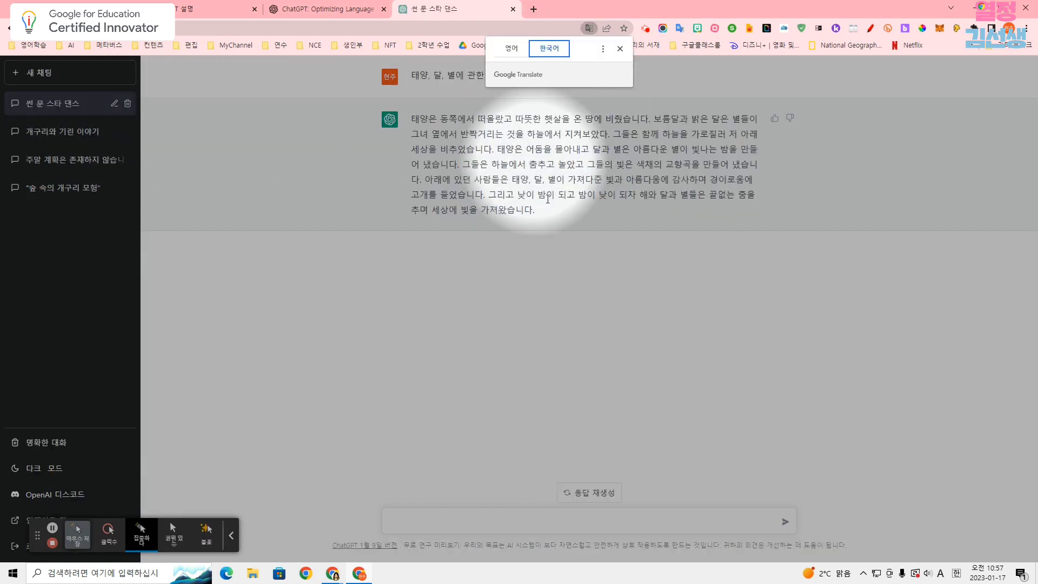
Ask "한국에서 가장 유명한 축구선수 다섯명을 말해봐" in a new chat
left_click(109, 533)
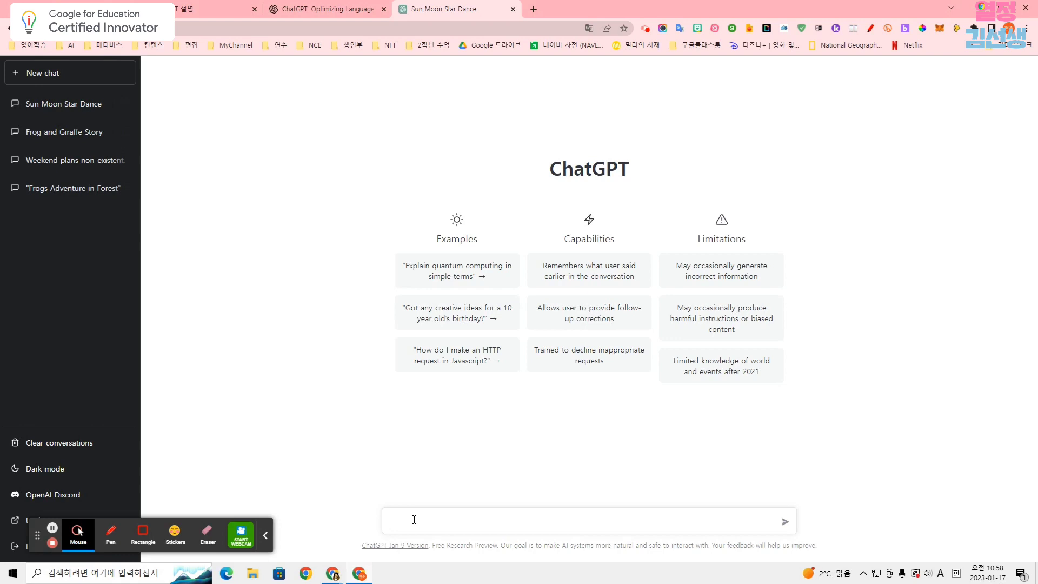
type("한국에서 가장 유명한 축구선수 다섯명을 말해봐")
left_click(785, 521)
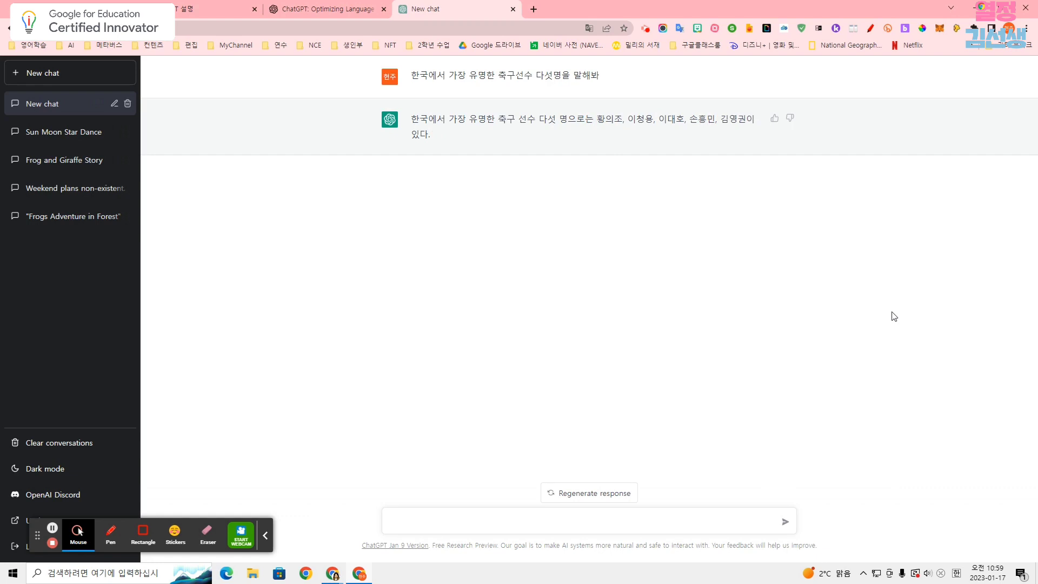
Ask the follow-up question "이대호는 현재 어느 팀에 속해있니?" about a player in the answer
left_click(77, 534)
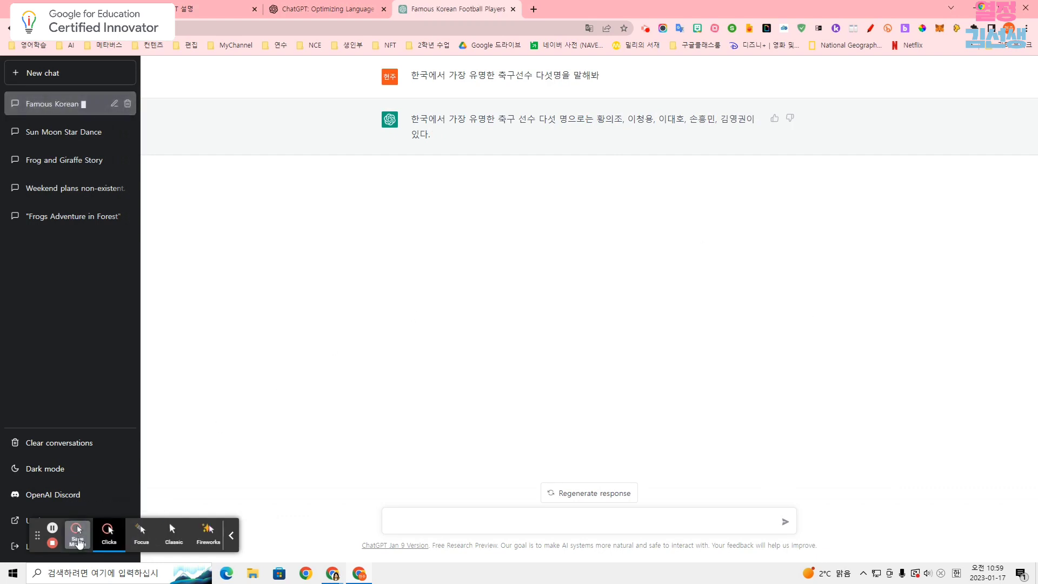
left_click(140, 532)
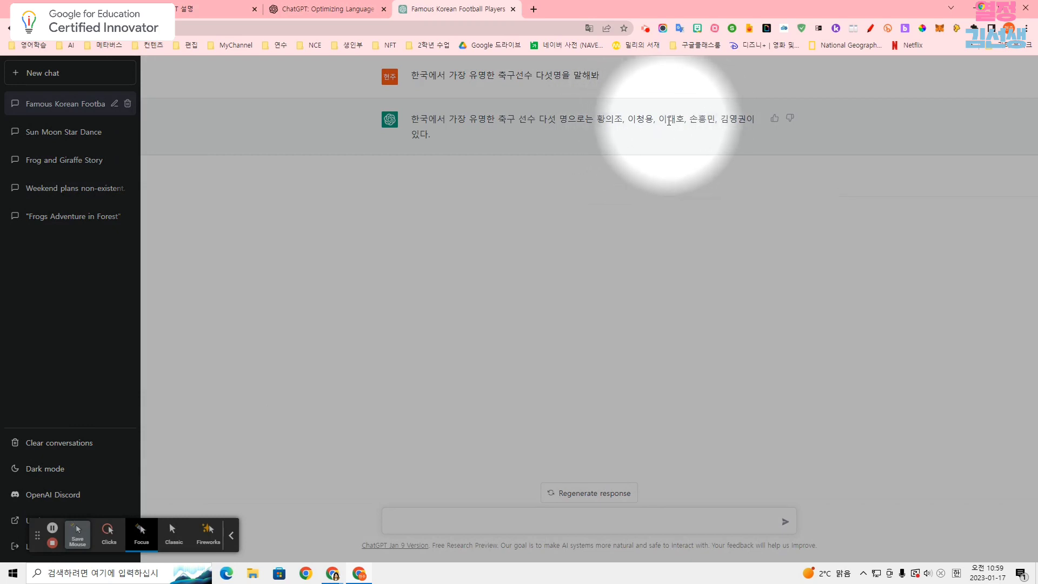
left_click(400, 522)
type("이대호는 현재 어느 팀에 속해이")
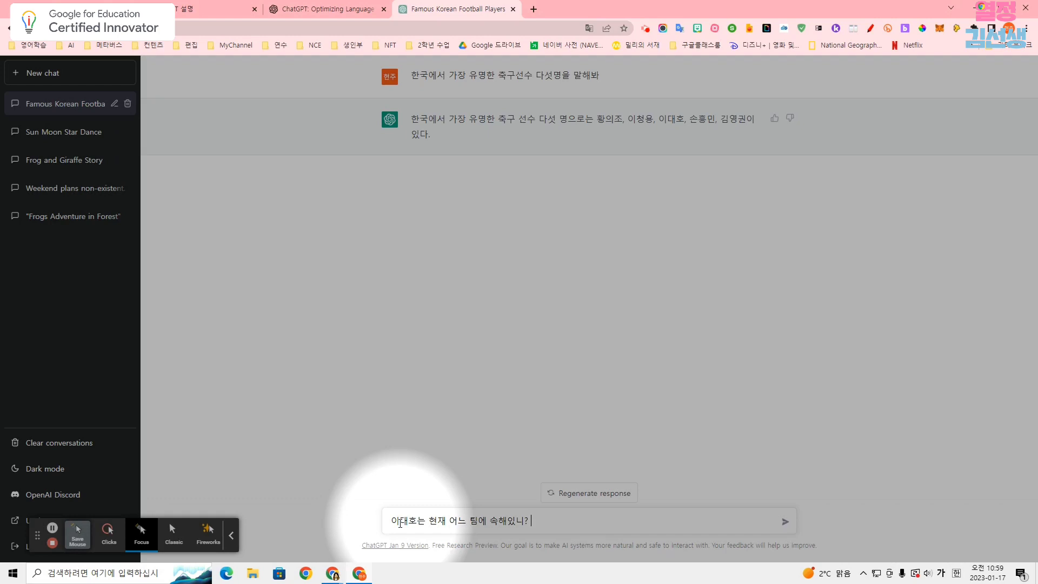
left_click(784, 524)
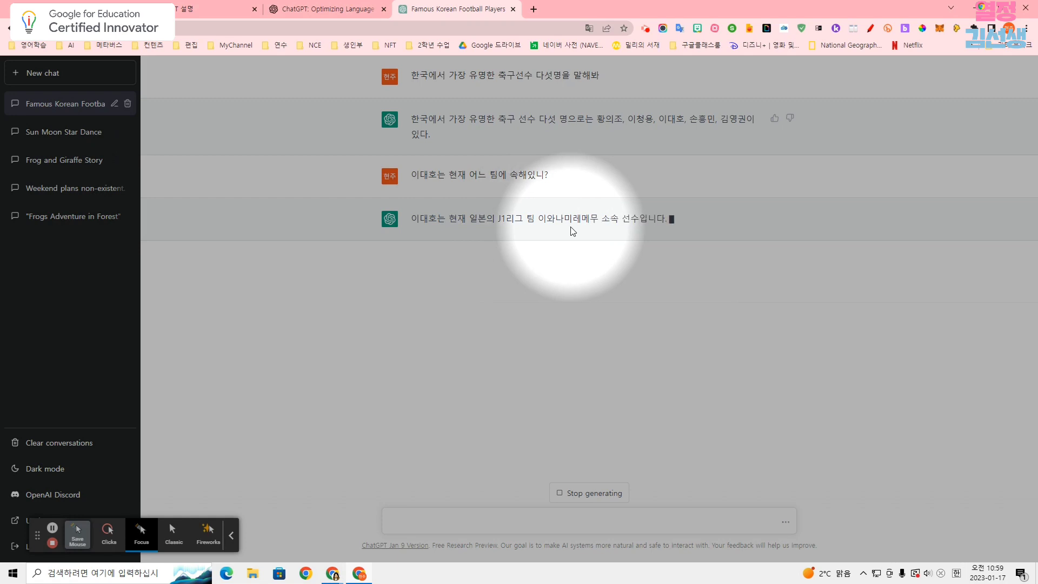
Challenge the answer by sending the question "이대호는 야구선수 아니니?" in the same chat
left_click(109, 533)
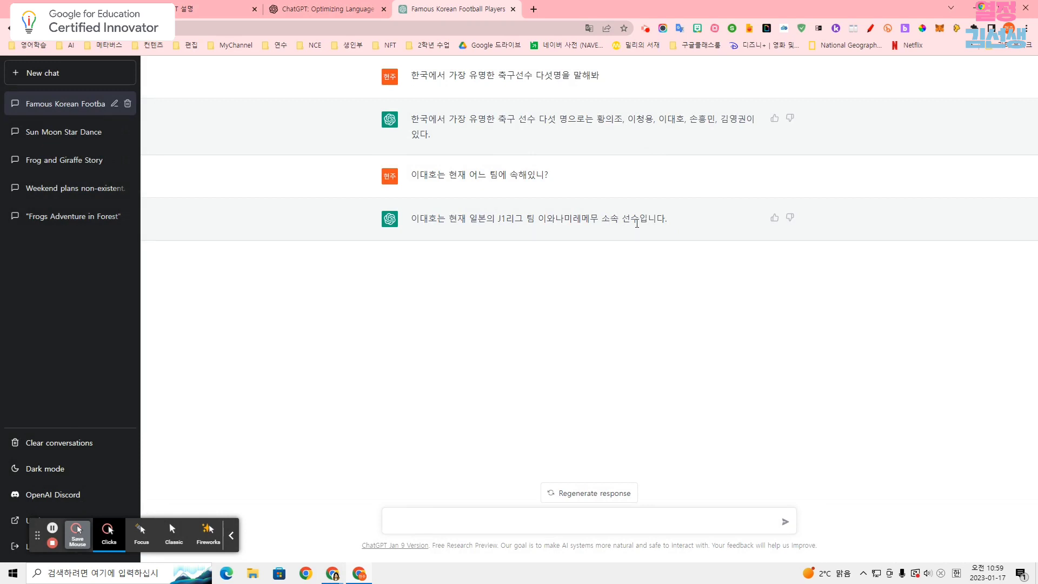
left_click(429, 522)
type("이대호는")
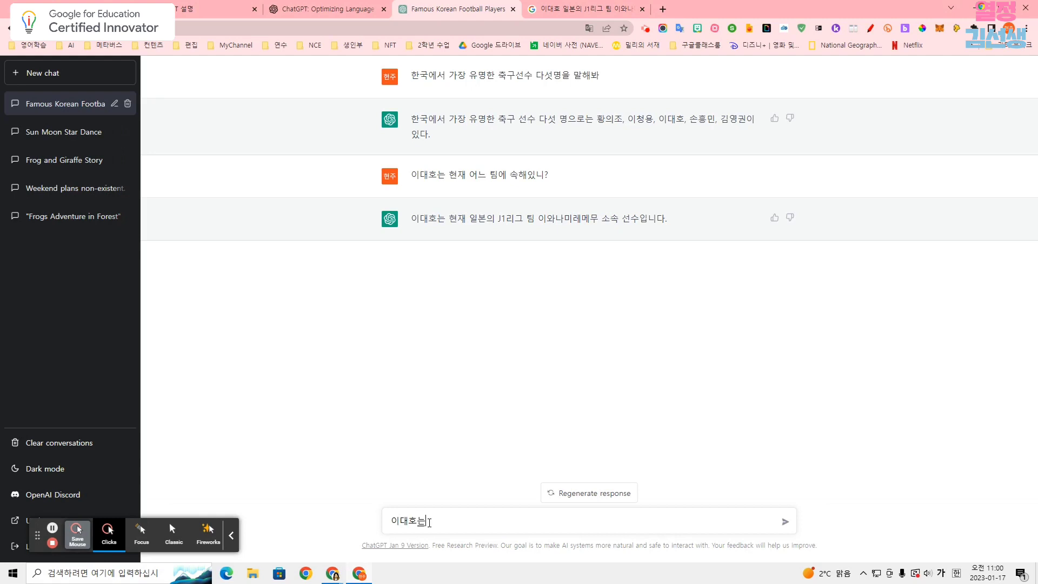
type(" 야구선ㅅ수 아니니?")
key("Return")
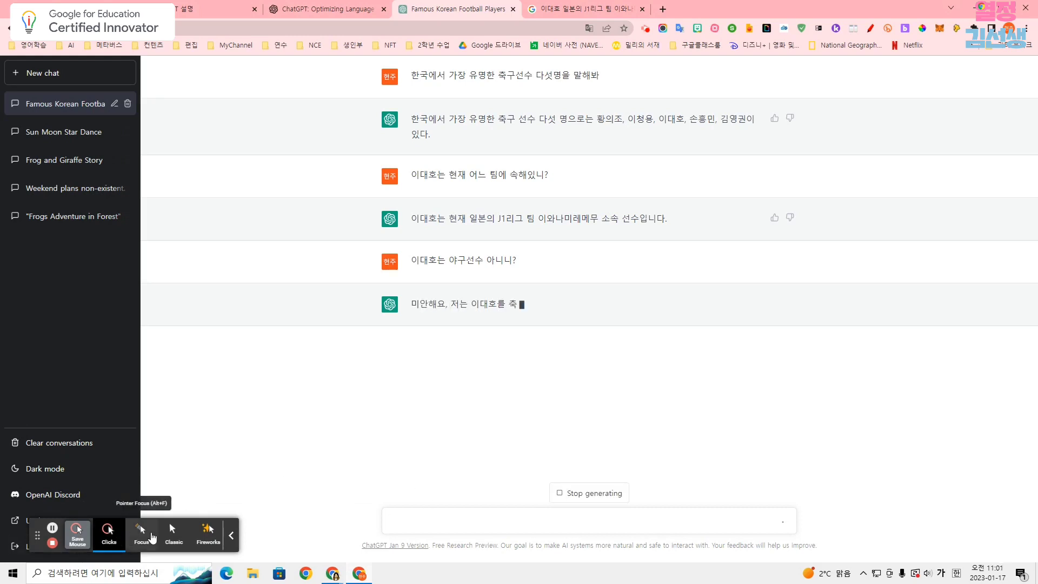
left_click(151, 537)
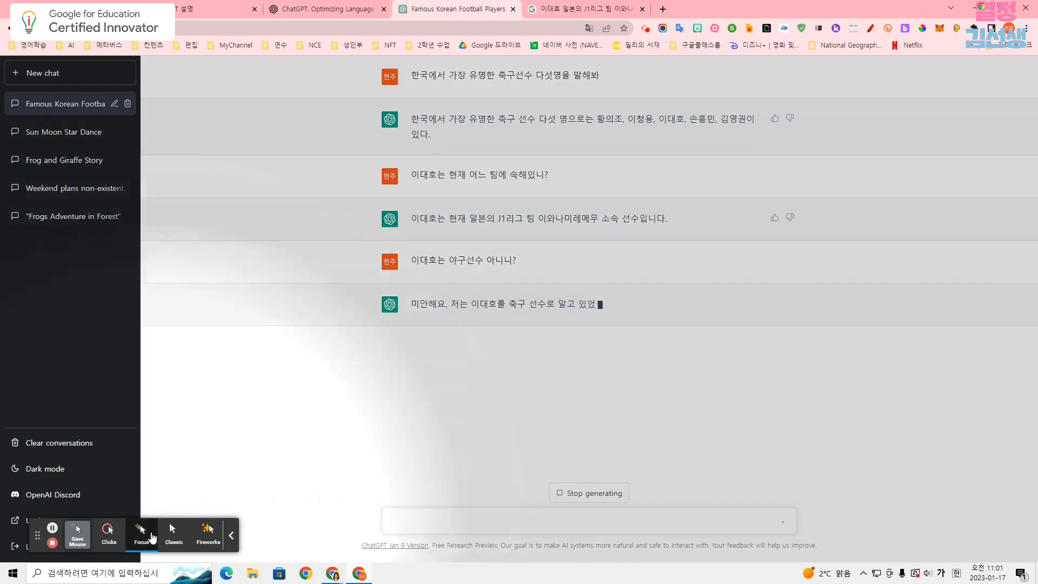
left_click(109, 527)
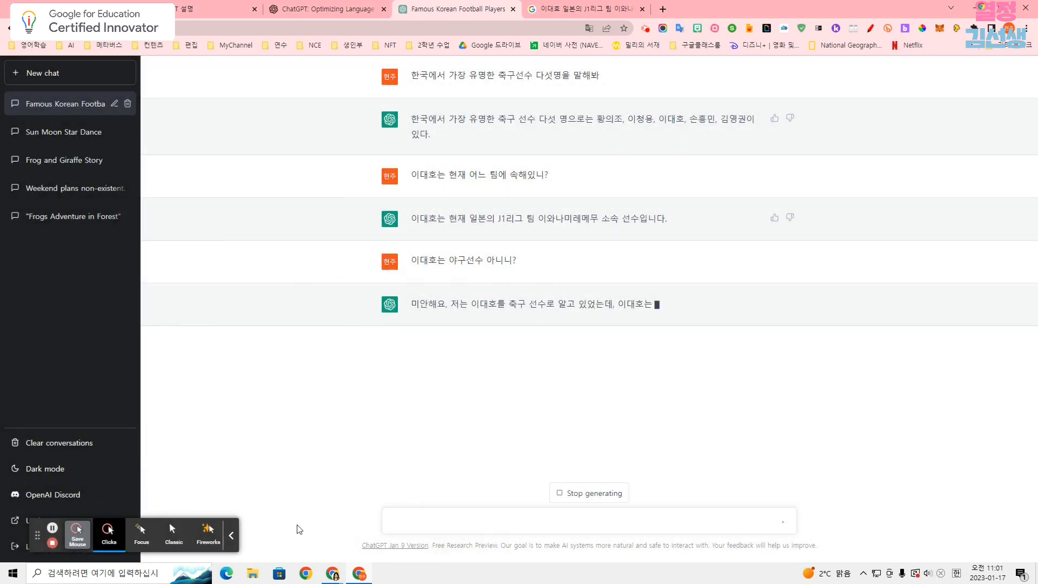